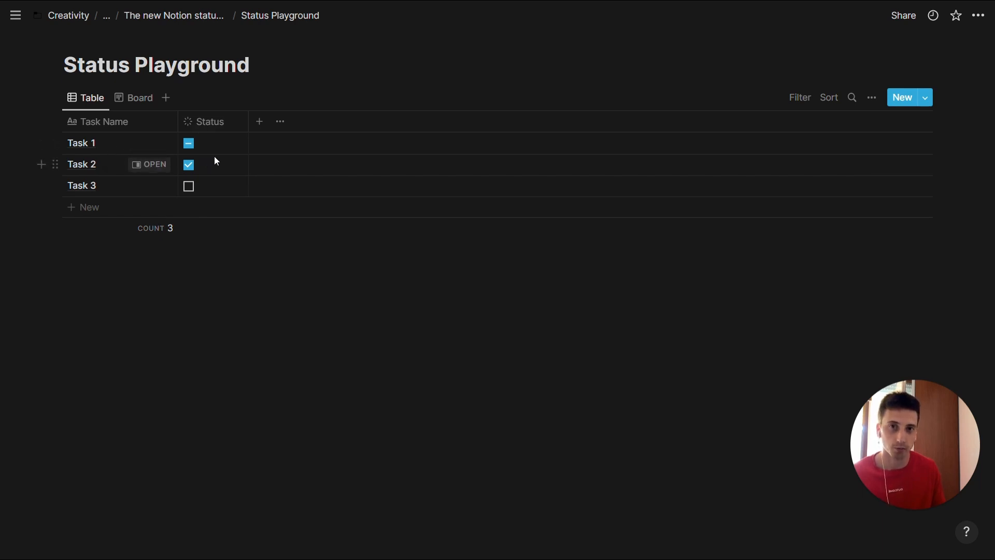
- Open Task 1 as a full page and examine the grouped options of its Status property
click(155, 143)
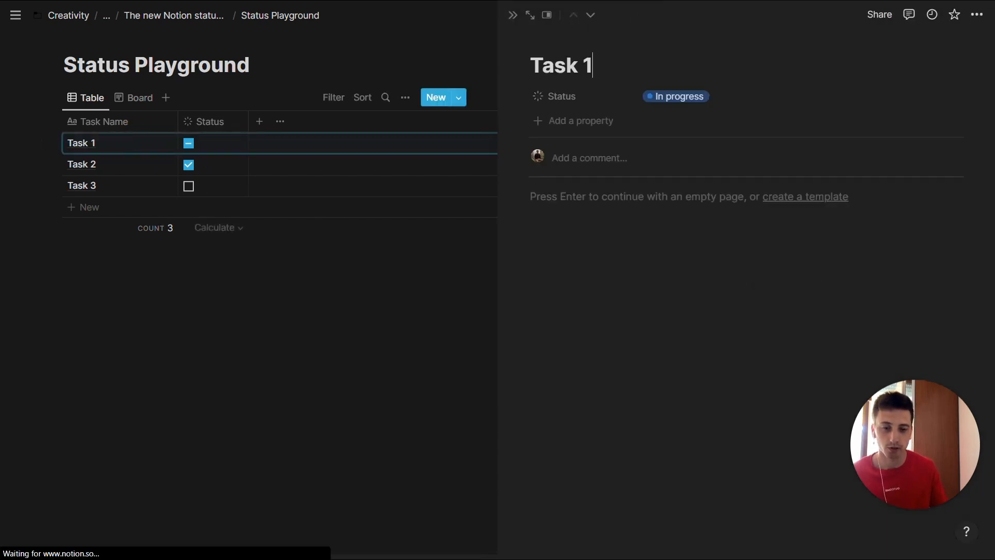
click(530, 15)
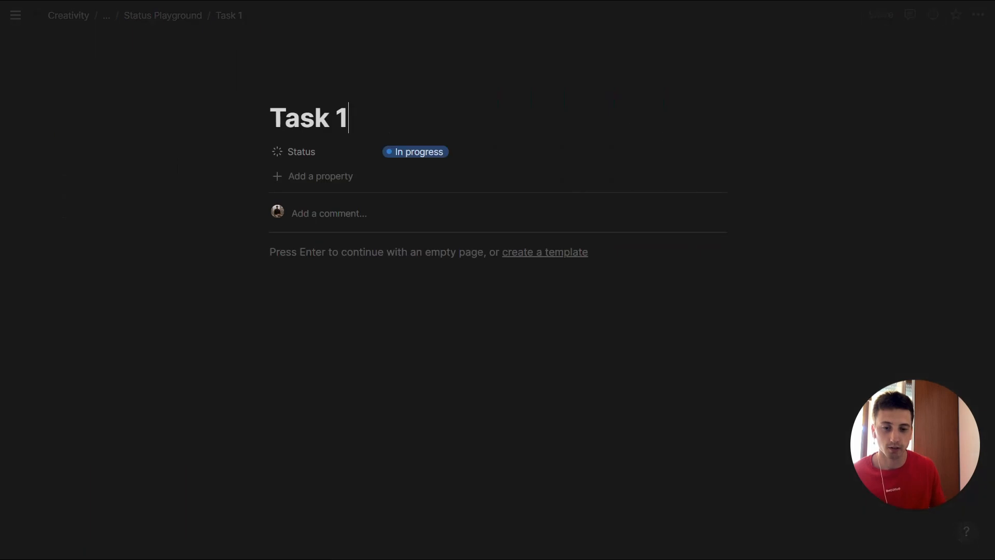
click(468, 158)
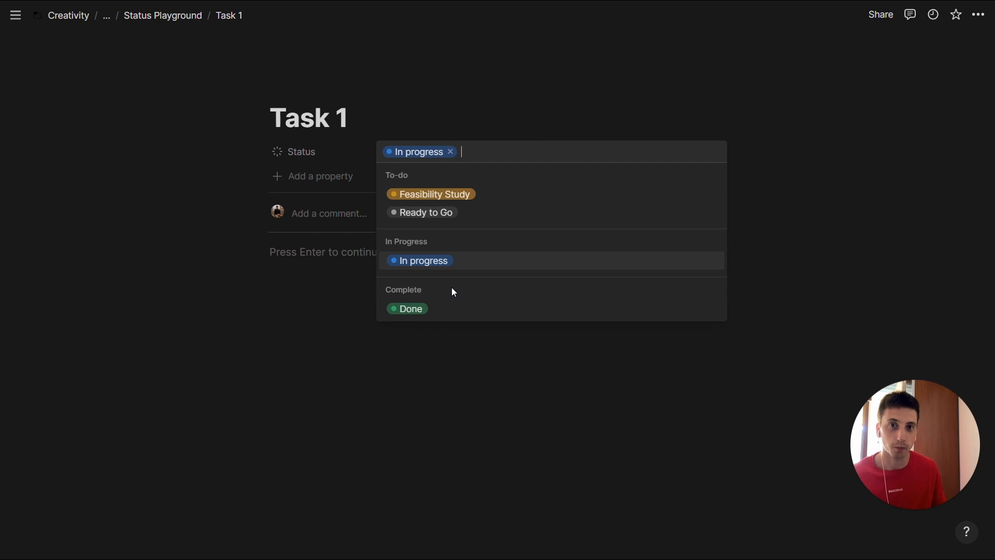
click(299, 251)
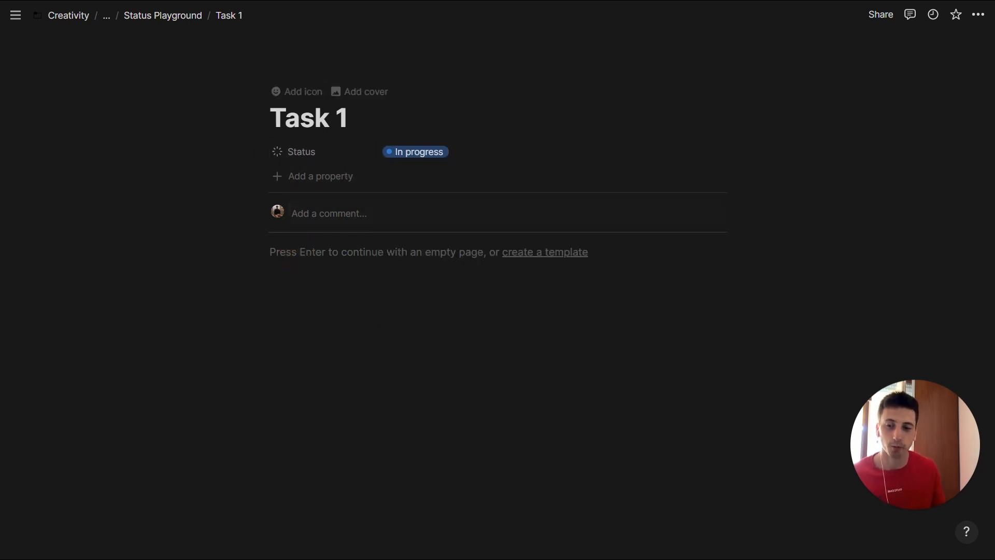
- Return to the Status Playground database and compare the Status column of the three tasks with the Board view
click(164, 24)
drag(204, 142, 204, 186)
click(260, 100)
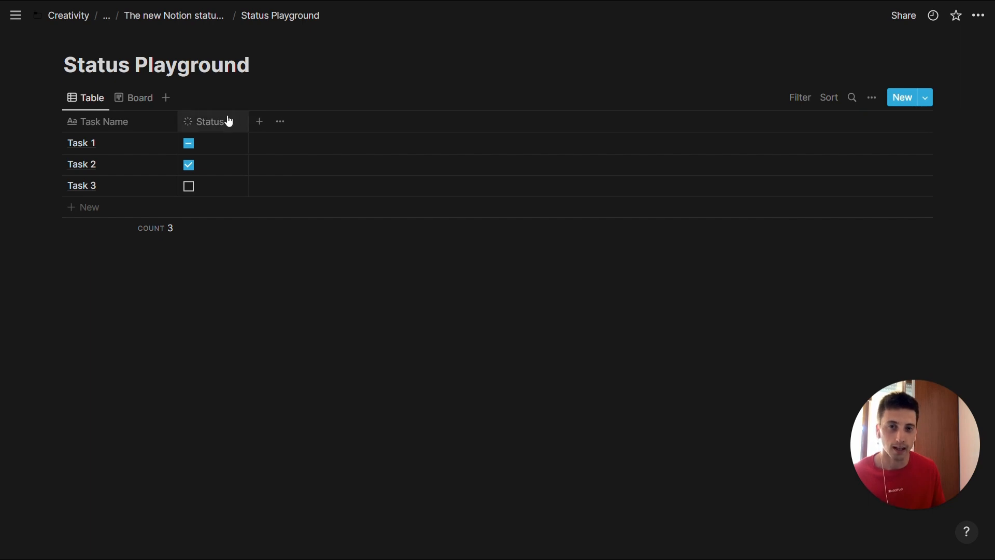
drag(209, 145, 221, 187)
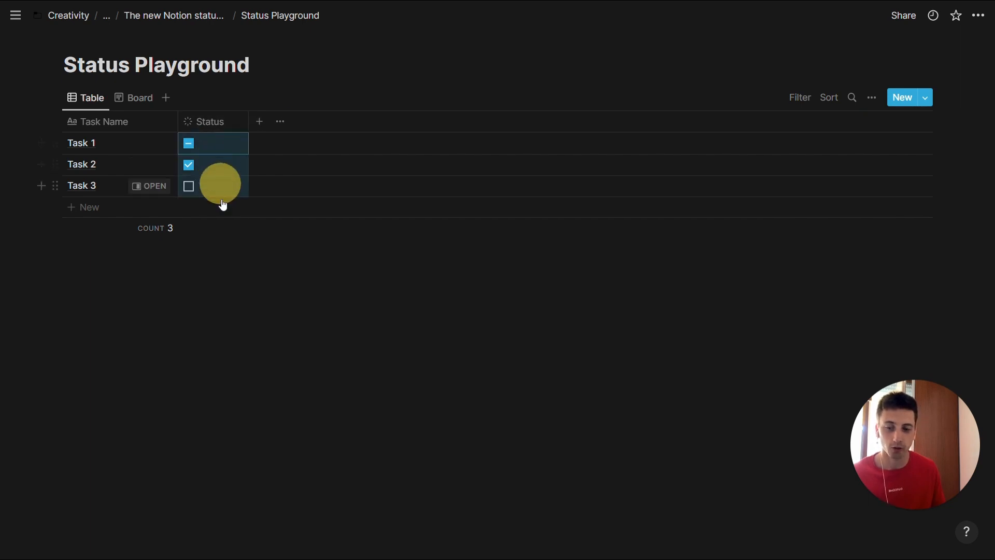
click(130, 99)
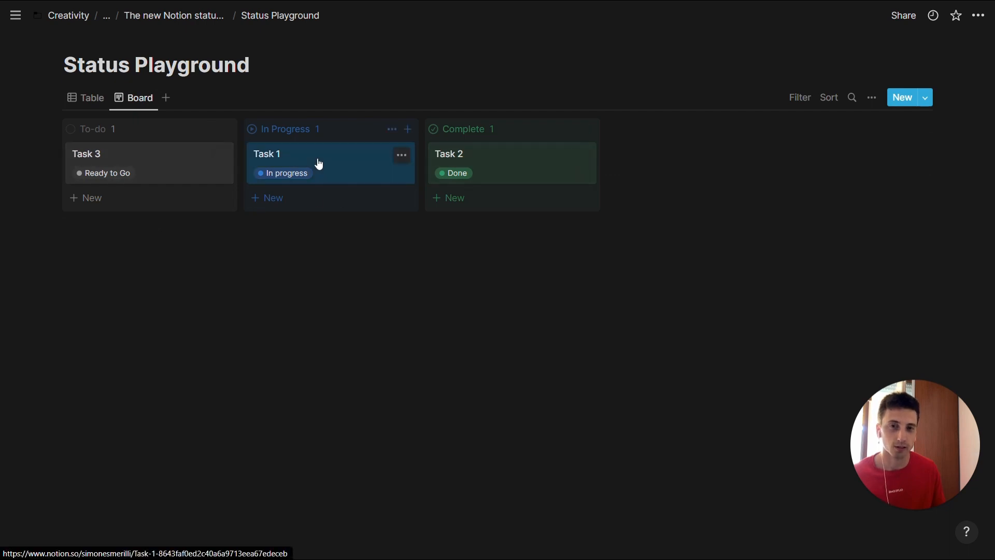
- Mark Task 3 as complete in the Table view and move its card back to the To-do group on the board
click(85, 98)
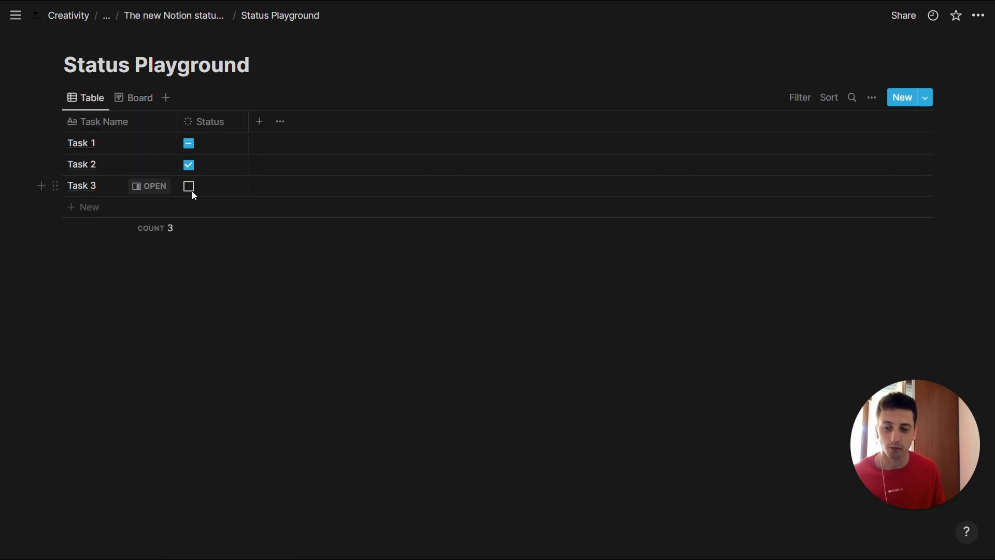
click(188, 187)
click(134, 98)
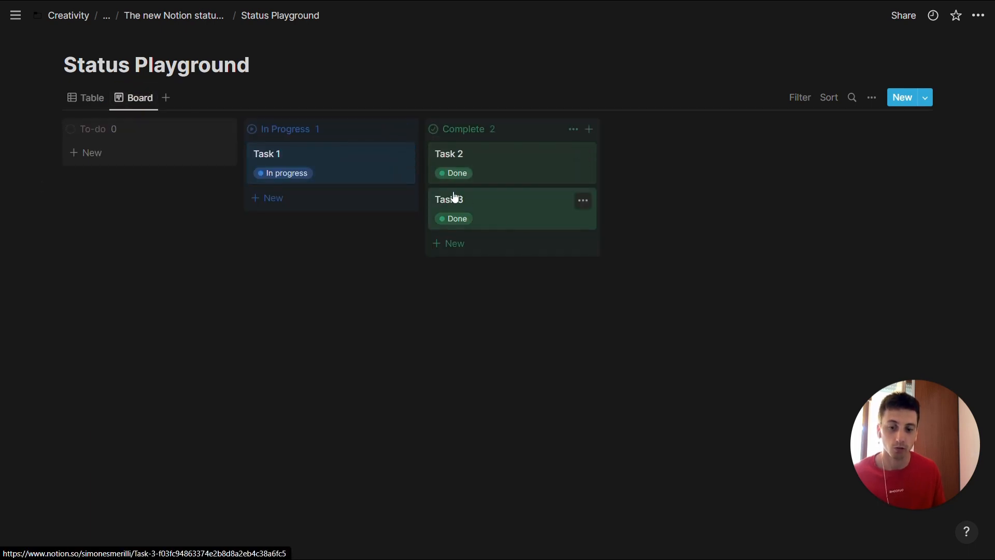
drag(485, 203, 135, 155)
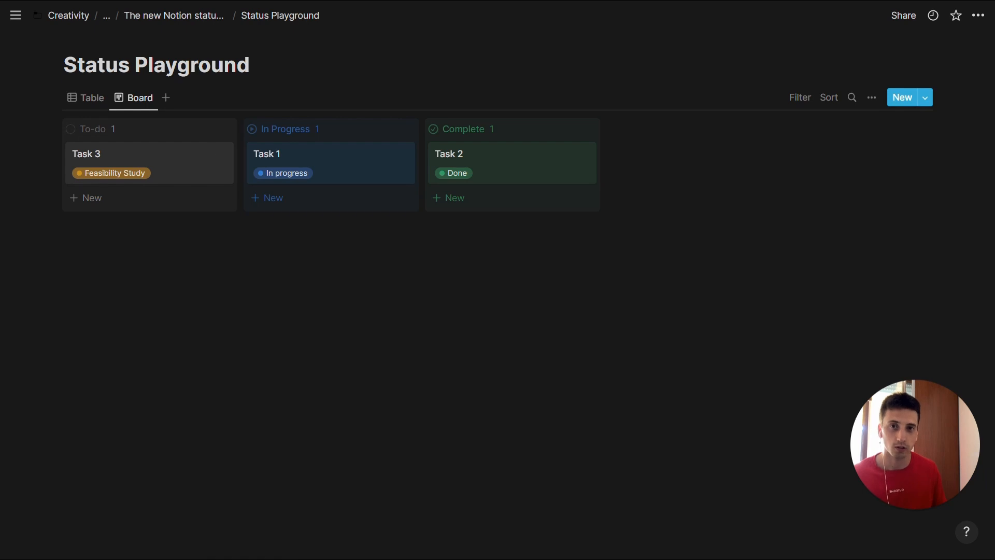
- Try grouping the board by status Option instead of by Group
click(872, 98)
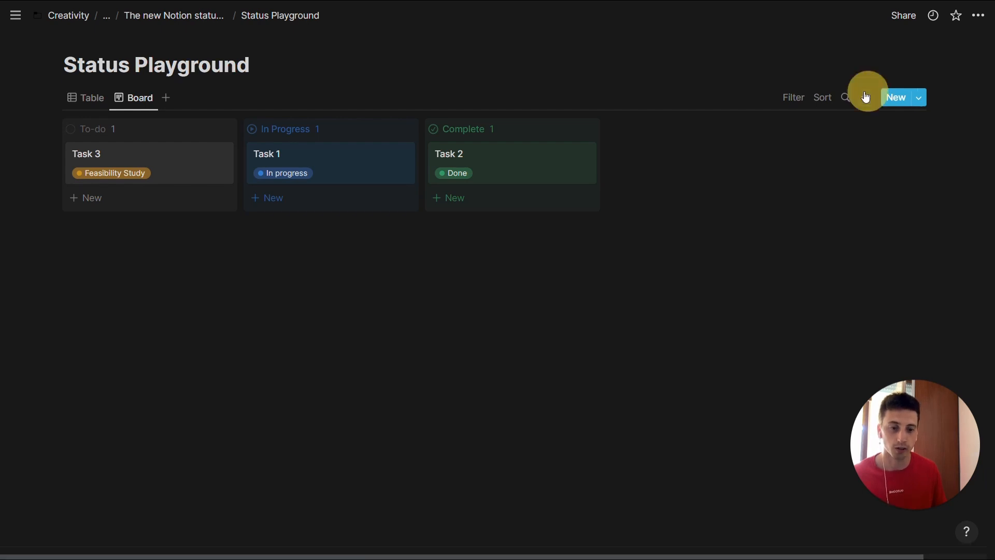
click(848, 267)
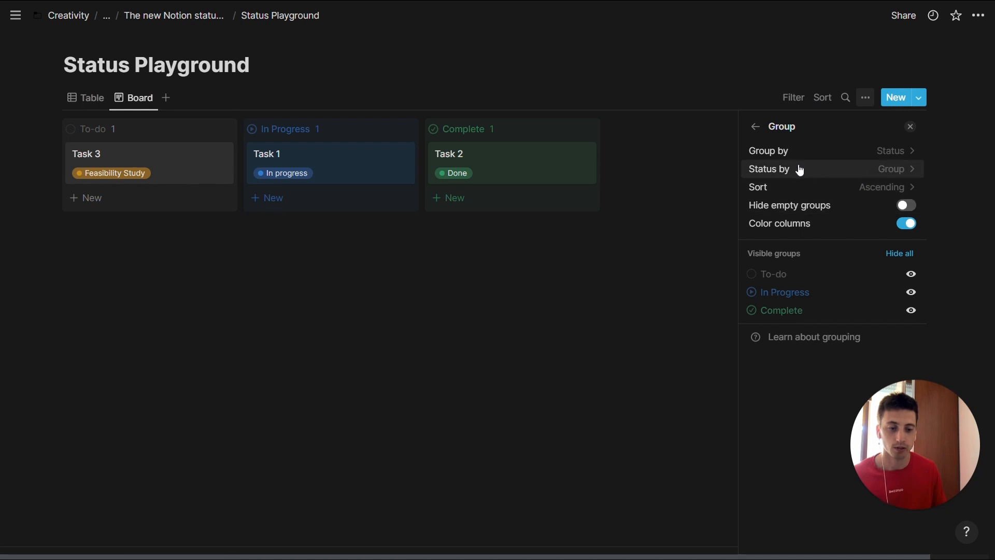
click(815, 170)
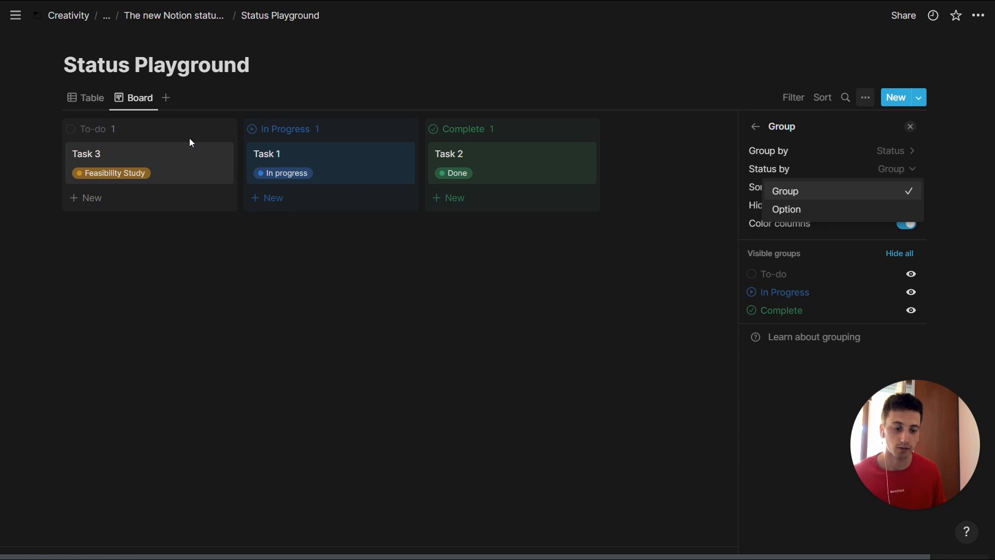
click(797, 209)
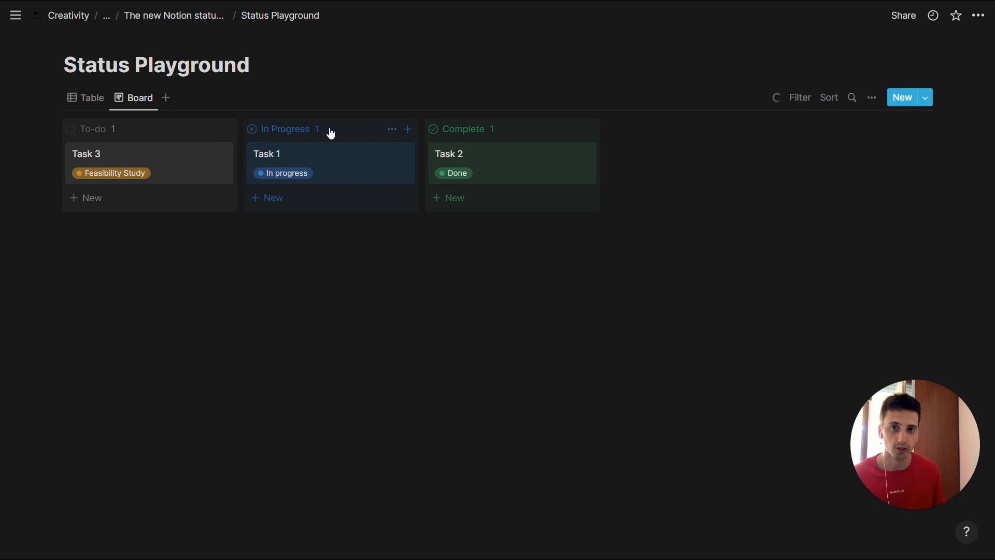
- Mark Task 1 as complete in the Table view and check its card on the Board view
click(93, 102)
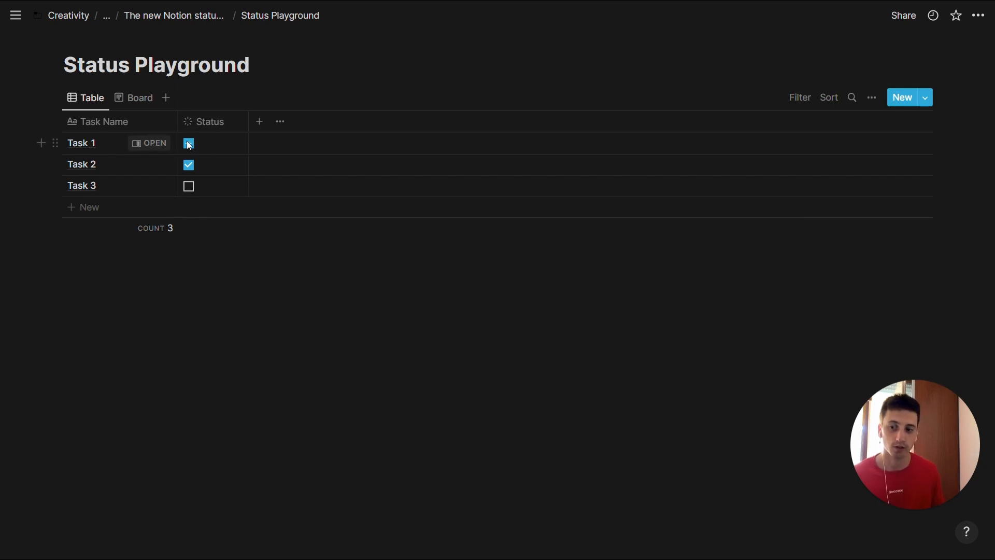
click(124, 98)
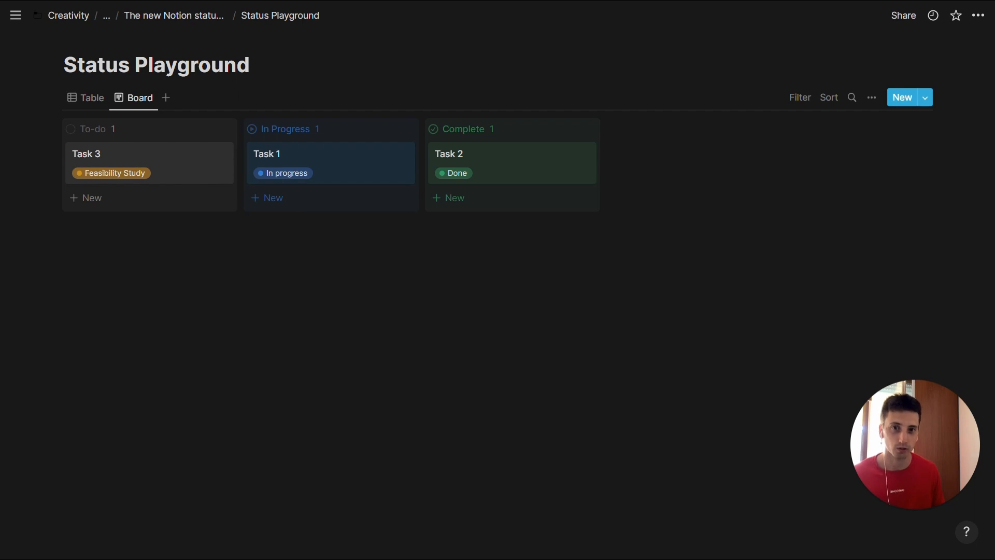
click(84, 98)
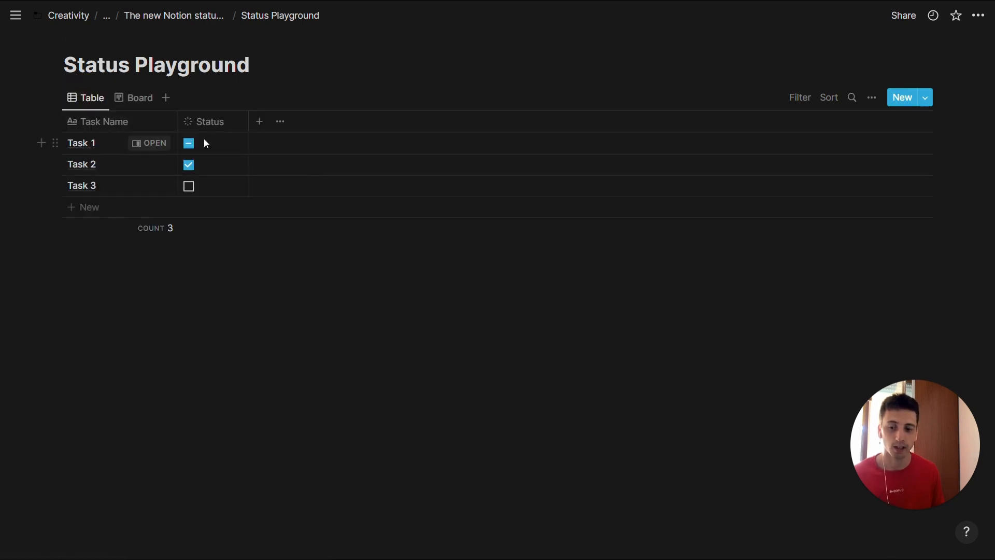
click(124, 98)
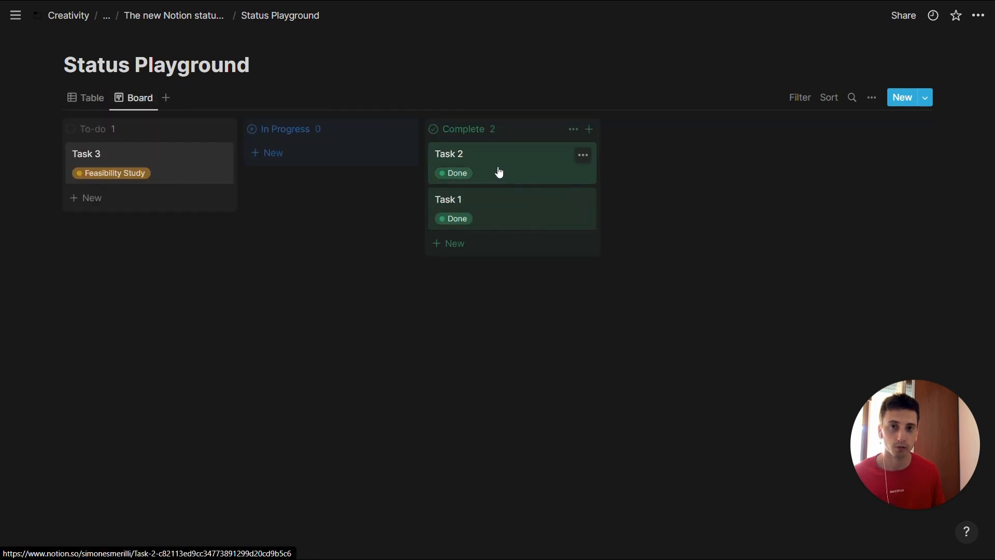
- Show the Status property as Select in the Table view and look through the status options of Task 1
click(85, 98)
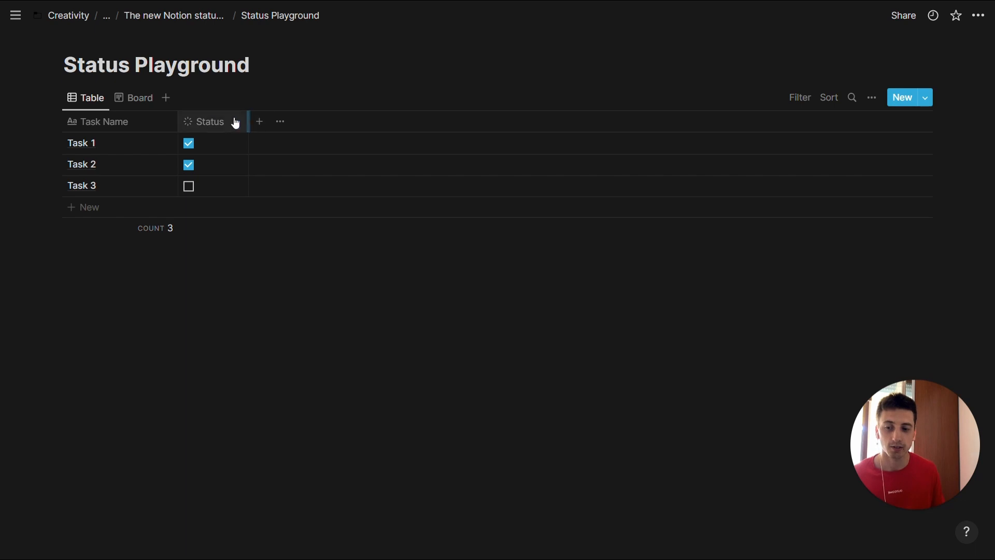
click(208, 118)
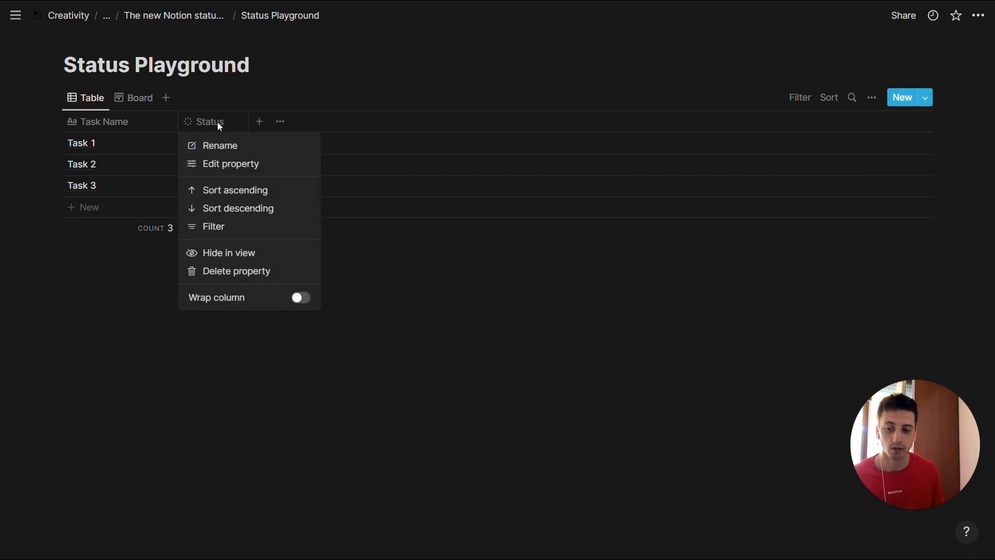
click(225, 164)
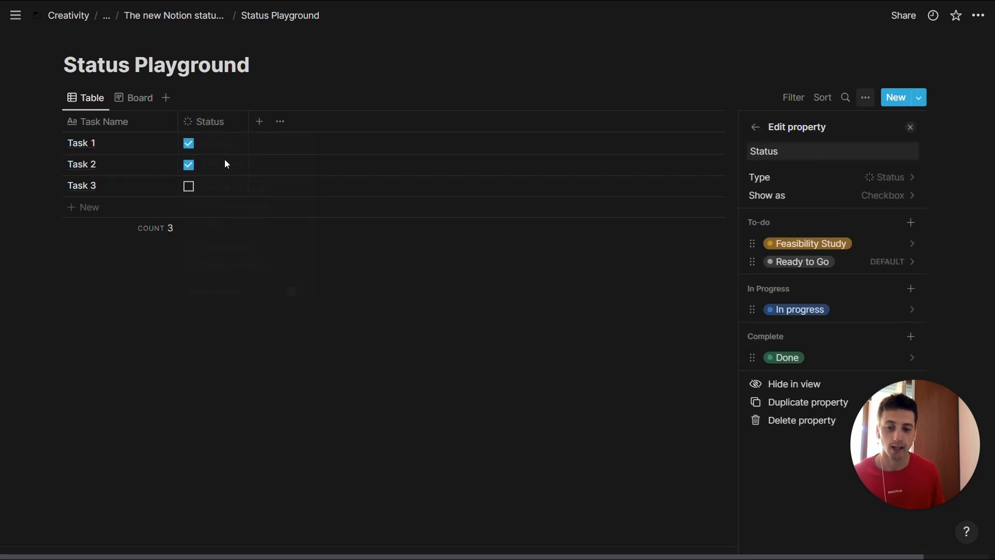
click(770, 195)
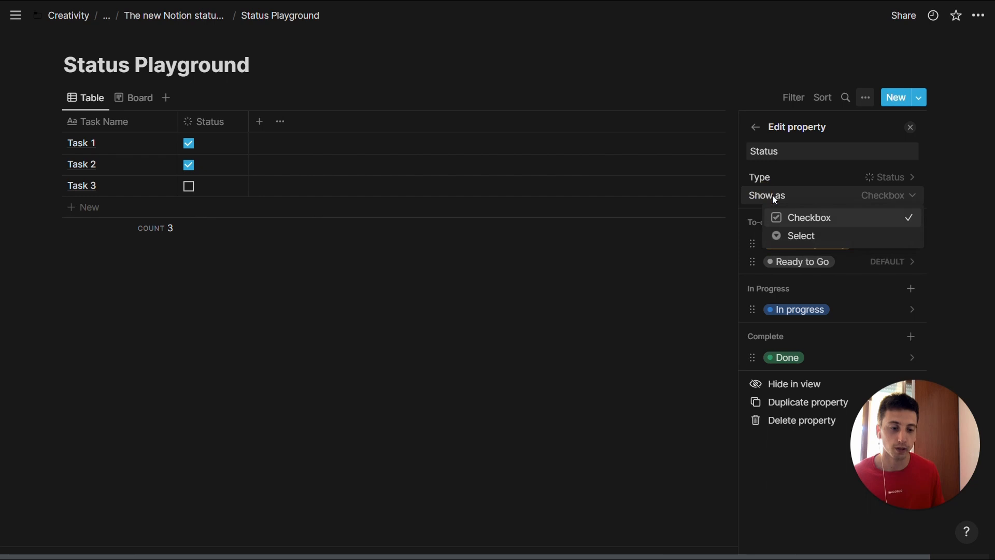
click(806, 236)
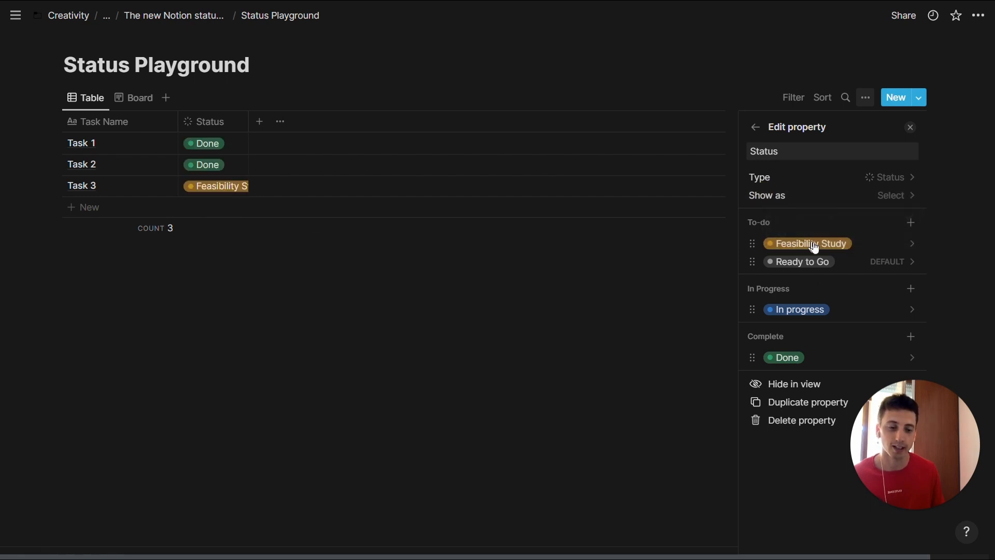
click(219, 147)
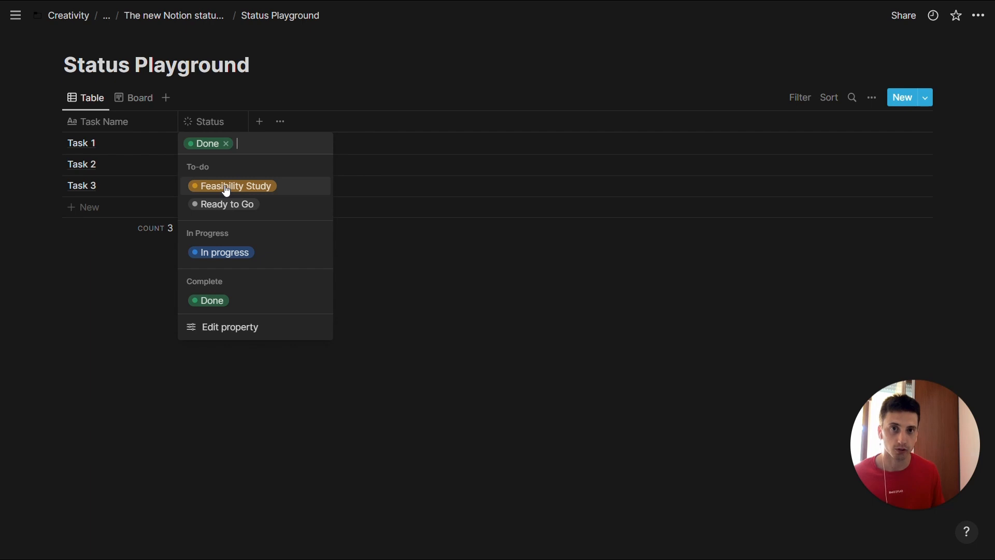
click(258, 94)
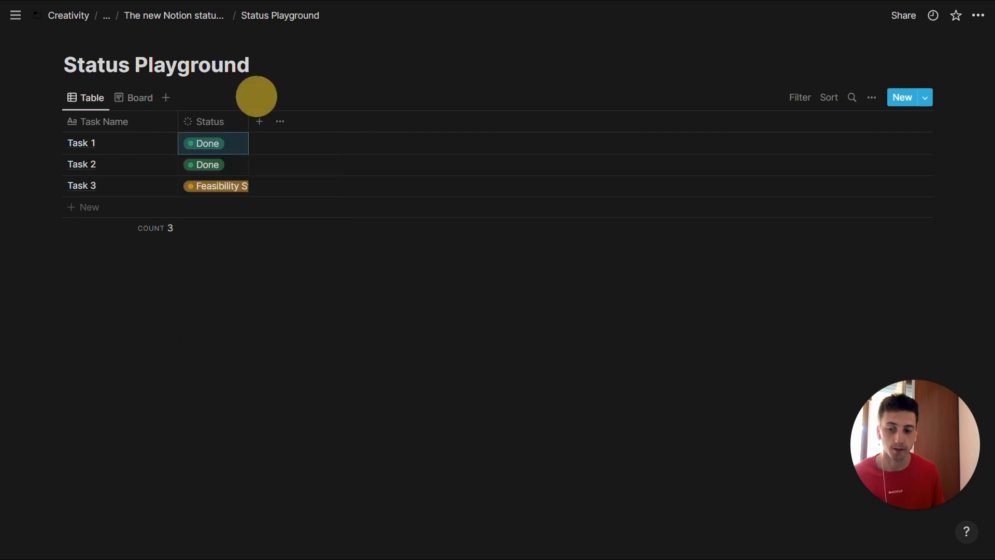
- Set the Status property to show as Checkbox again and close the property settings
click(212, 122)
click(218, 163)
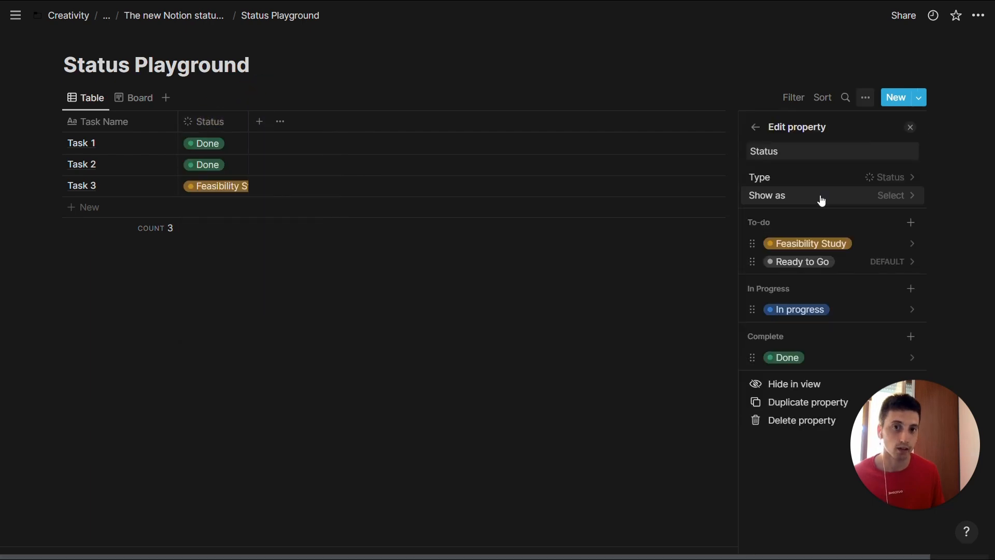
click(819, 195)
click(809, 216)
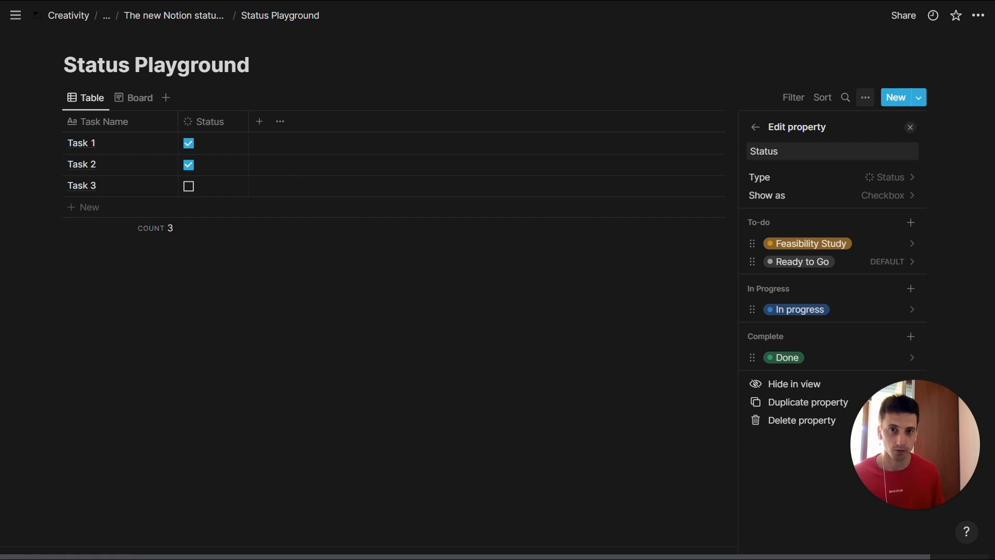
key(Escape)
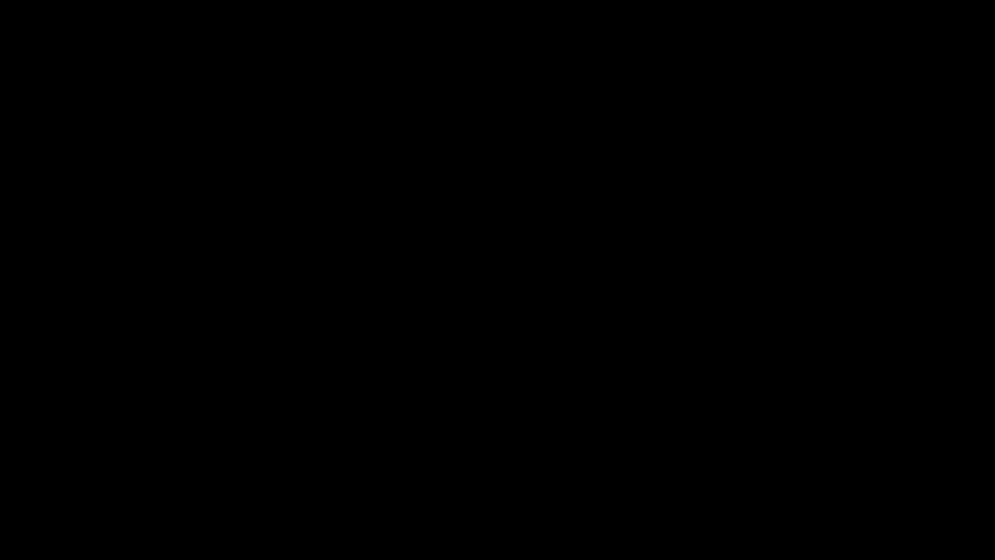